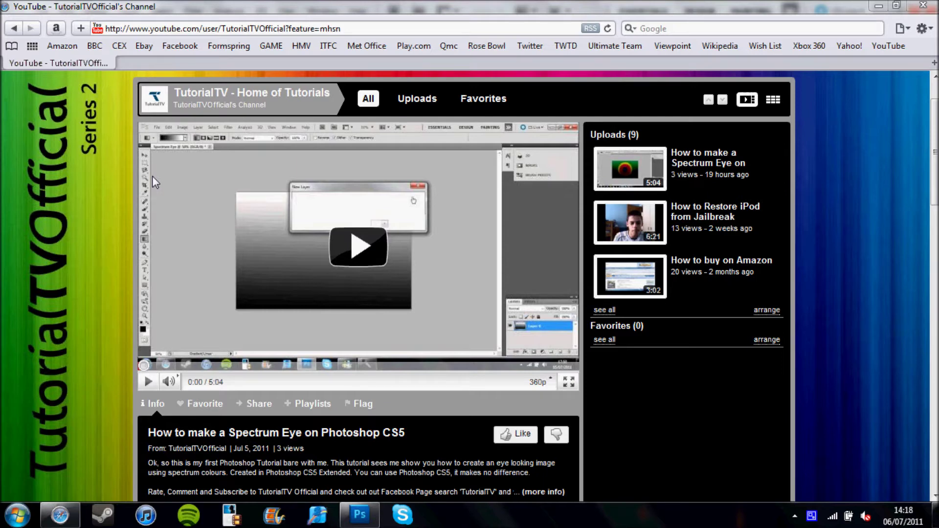
Bring Photoshop forward and create a new 500 × 500 pixel document, Untitled-1
click(371, 522)
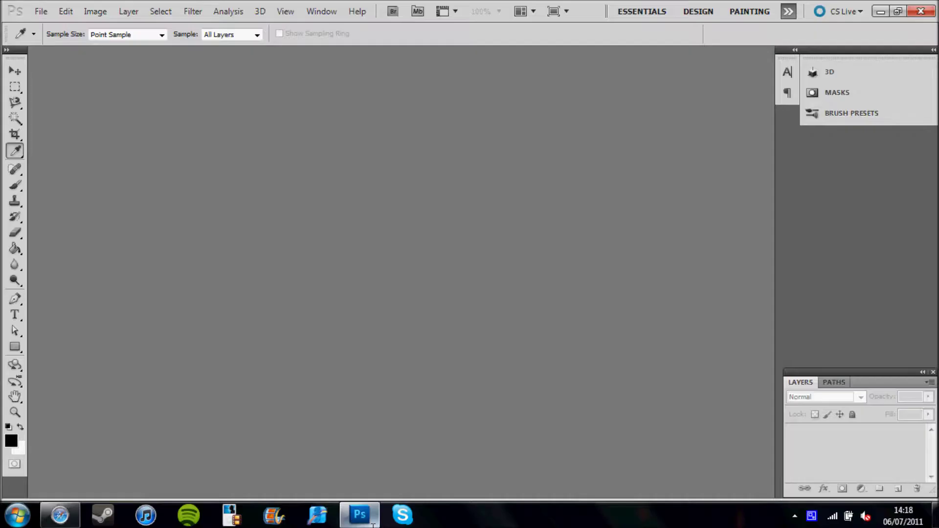
click(44, 12)
click(54, 25)
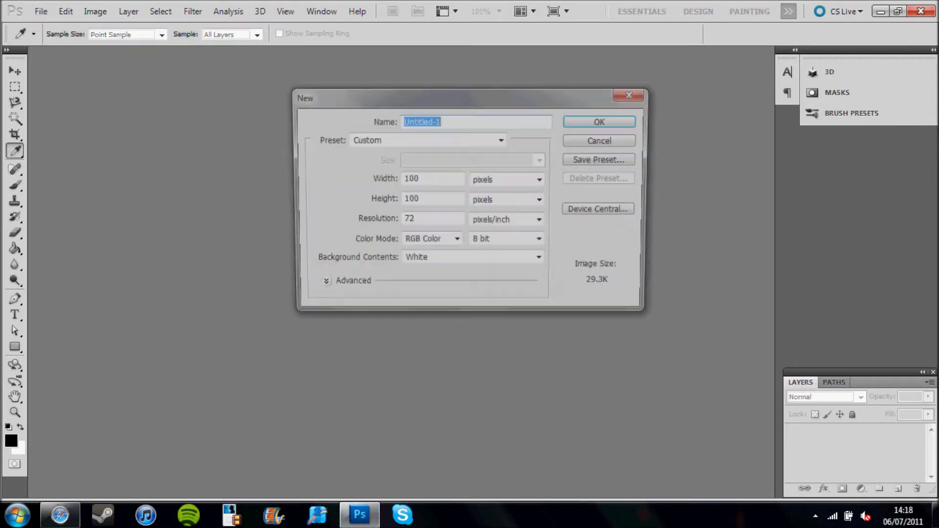
drag(437, 179, 391, 176)
text(500)
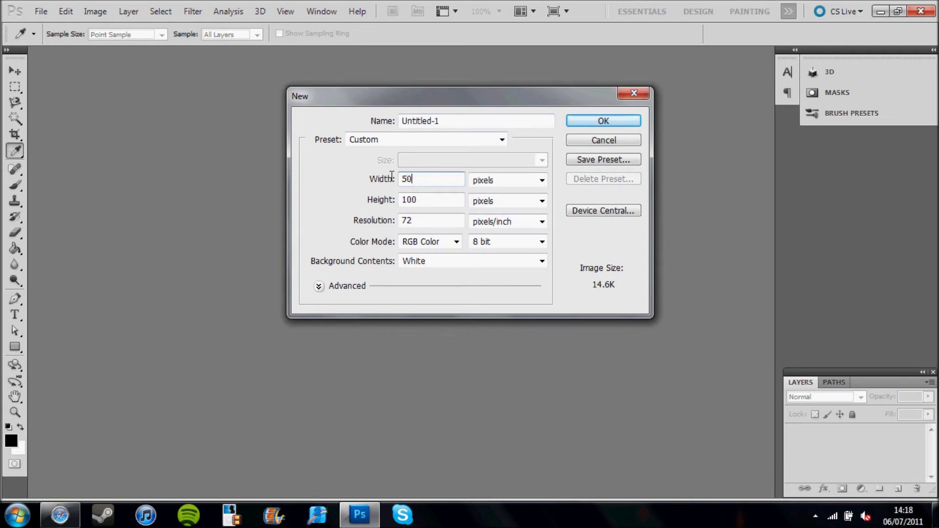
click(396, 199)
text(500)
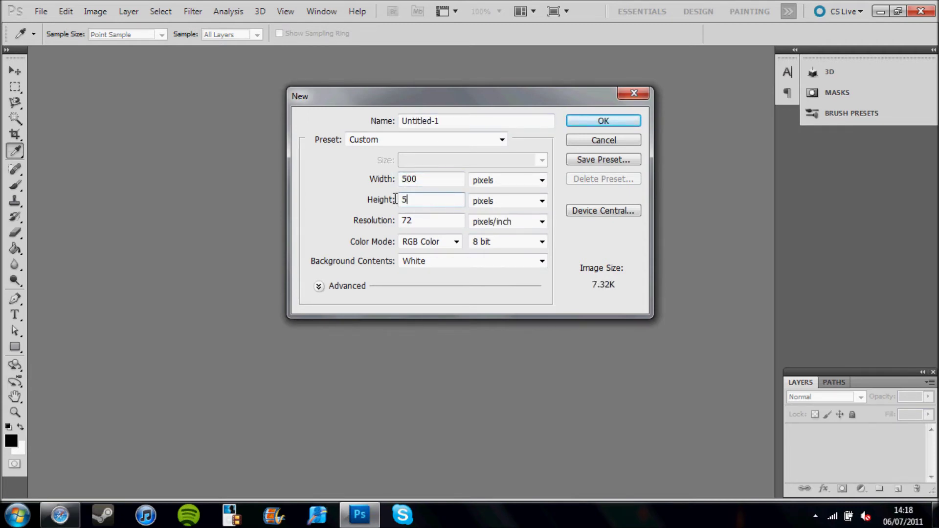
click(609, 120)
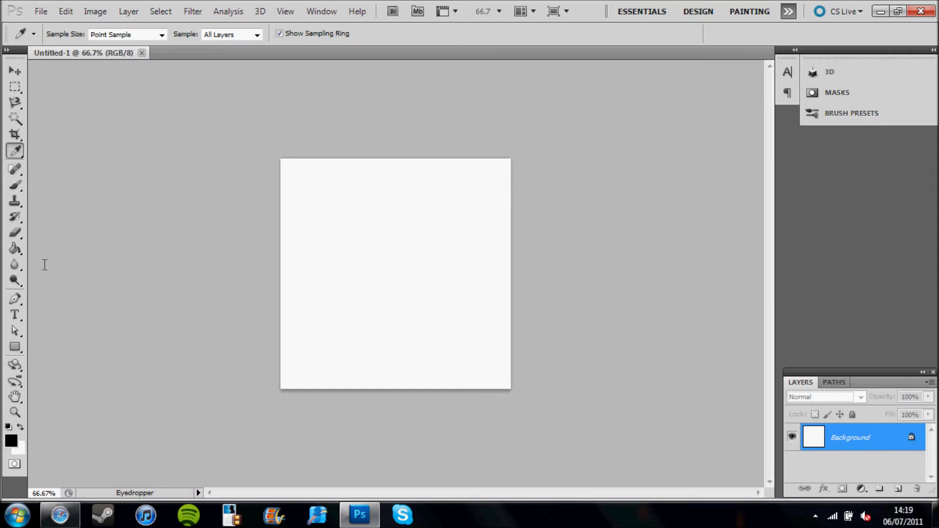
Fill the whole canvas solid black with the Paint Bucket Tool
click(14, 249)
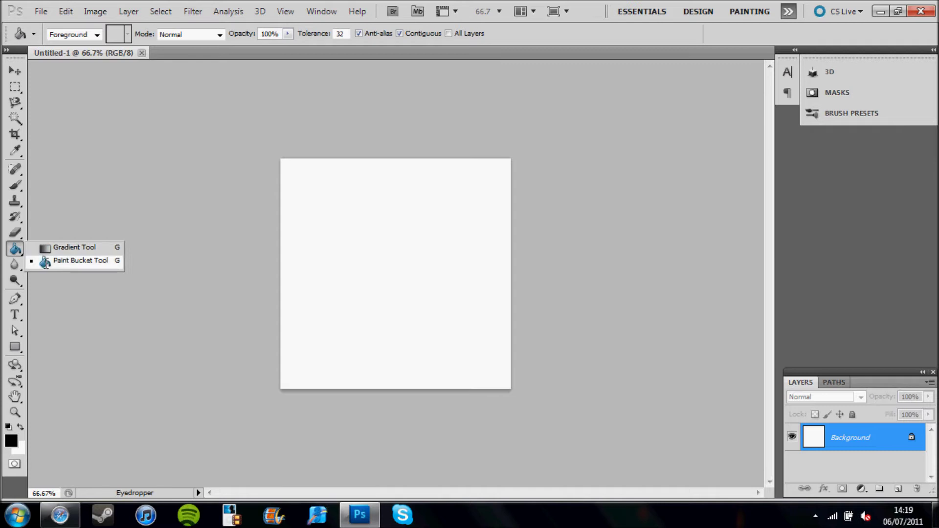
click(73, 260)
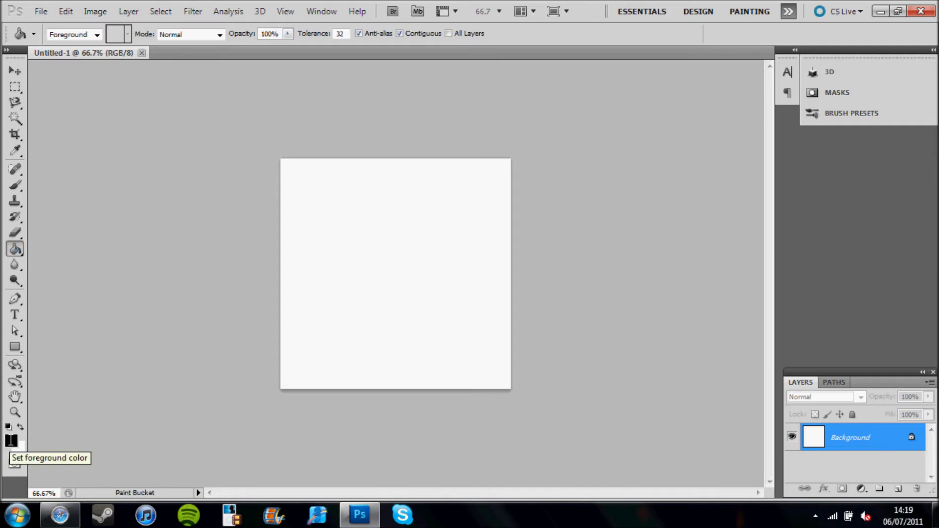
click(394, 245)
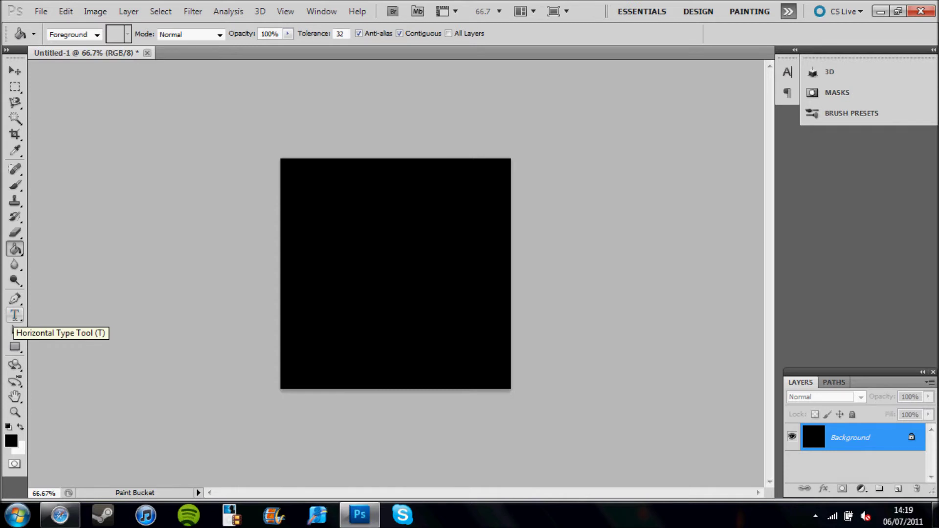
click(15, 314)
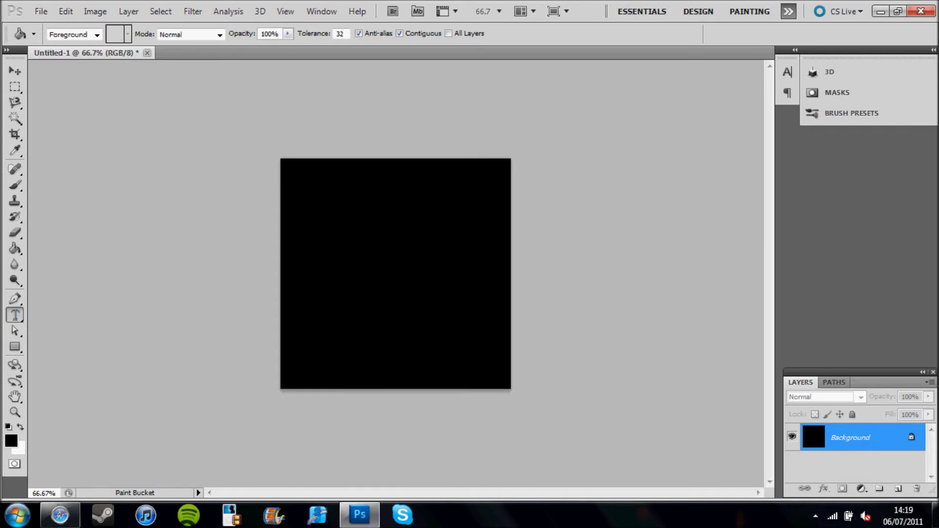
Type the white 'TutorialTV Official' text and shift it left to sit inside the canvas
click(351, 284)
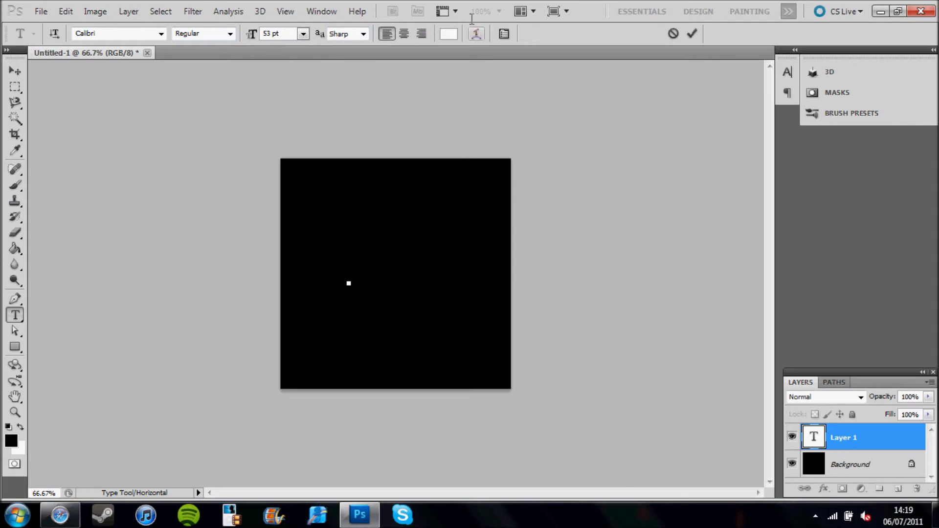
text(Tutorial)
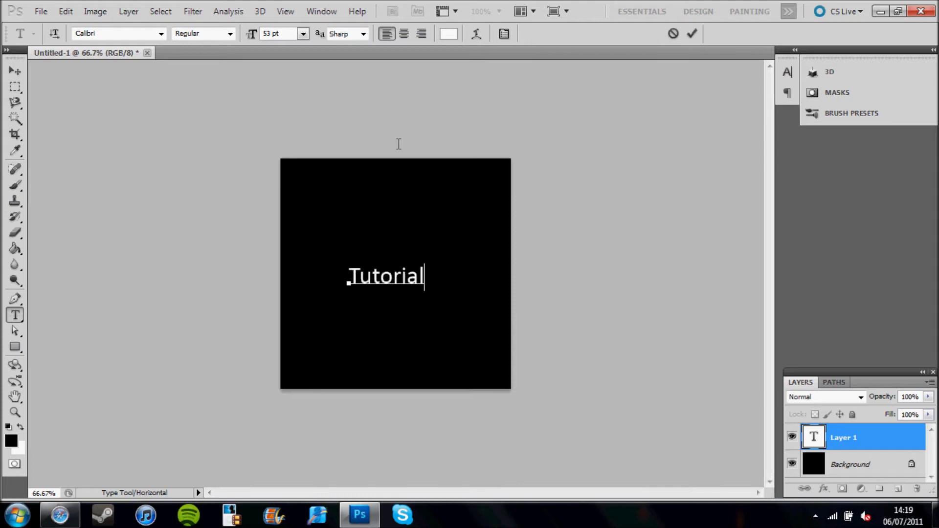
text(TV Of)
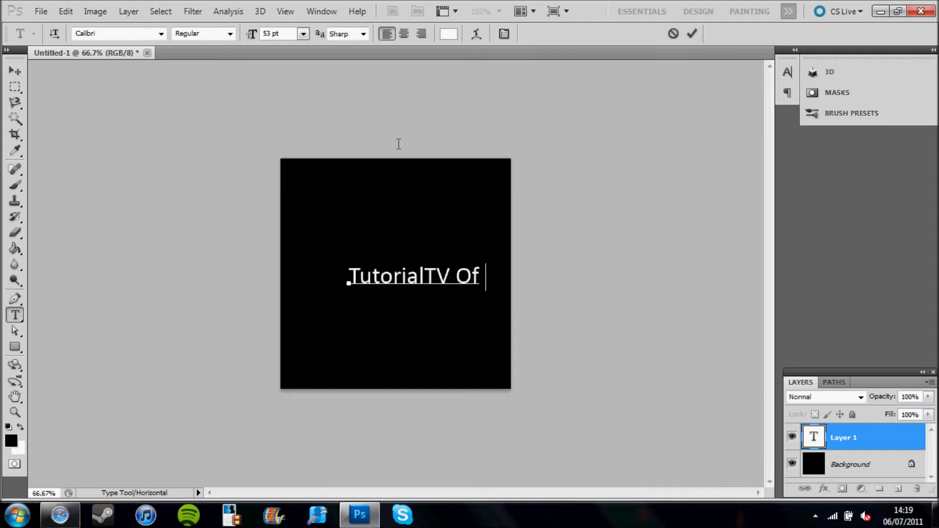
text(ficeal)
click(15, 71)
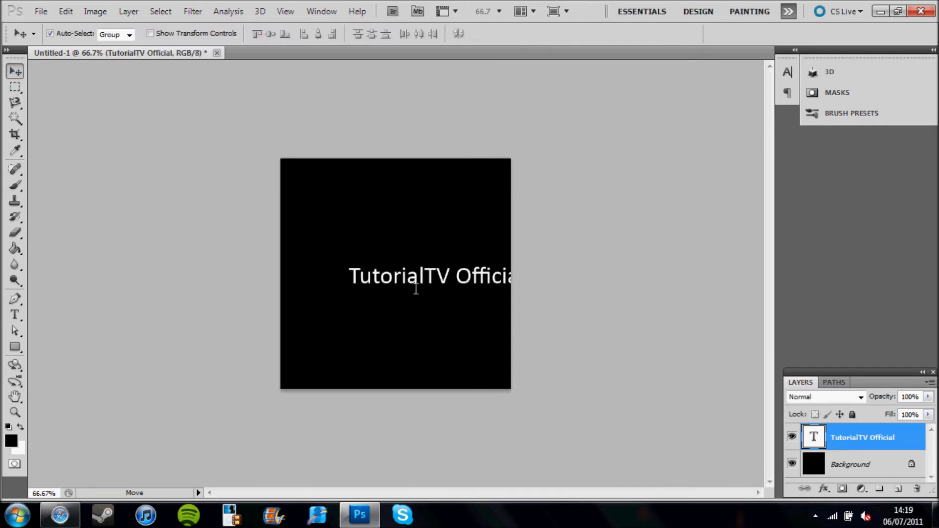
drag(429, 280, 390, 274)
Open the Layer Style dialog for the TutorialTV Official layer and reposition it on screen
click(396, 310)
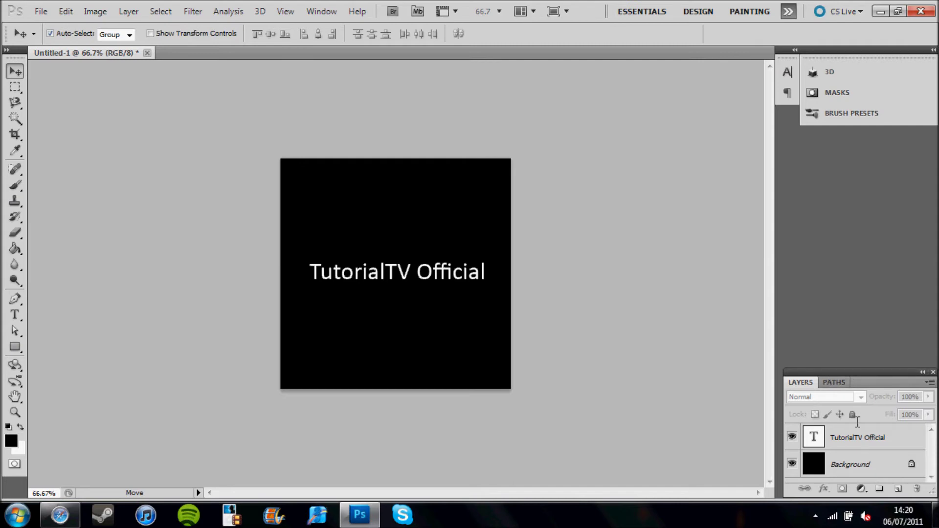
double_click(900, 437)
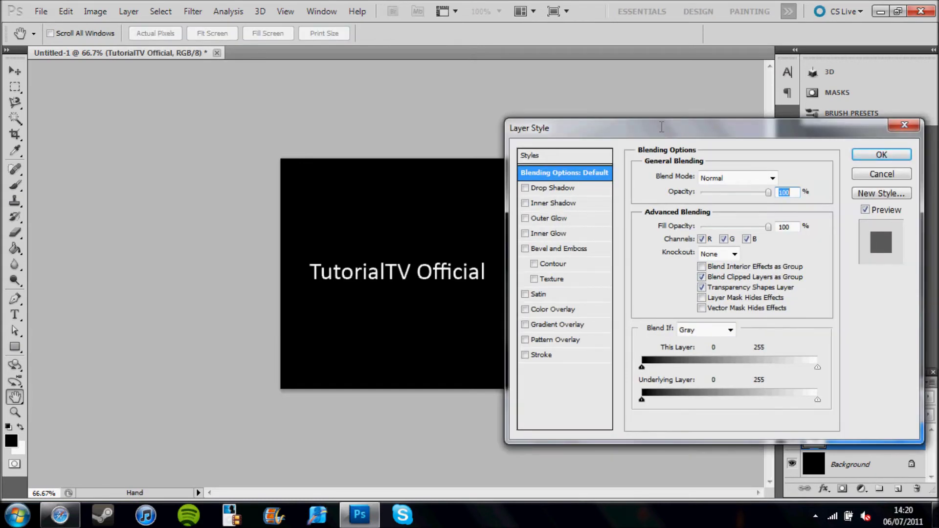
drag(661, 127, 679, 96)
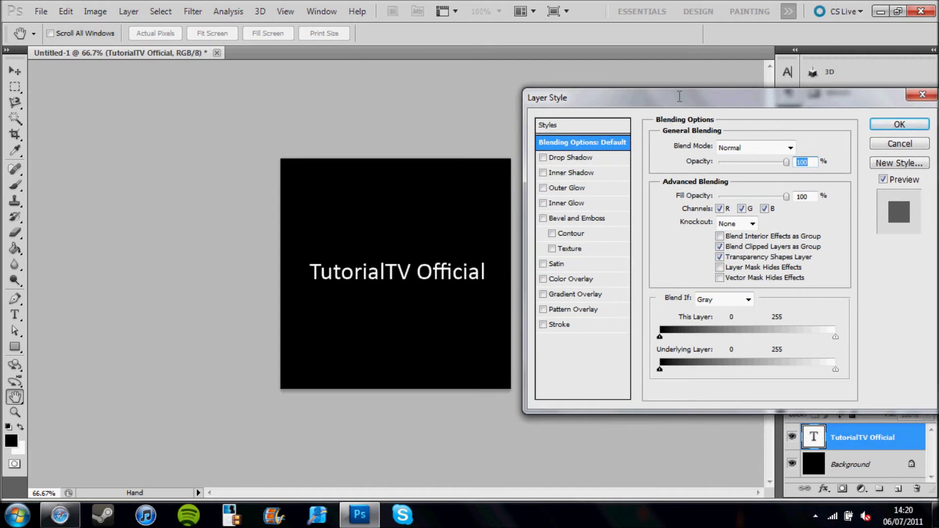
drag(680, 100, 679, 113)
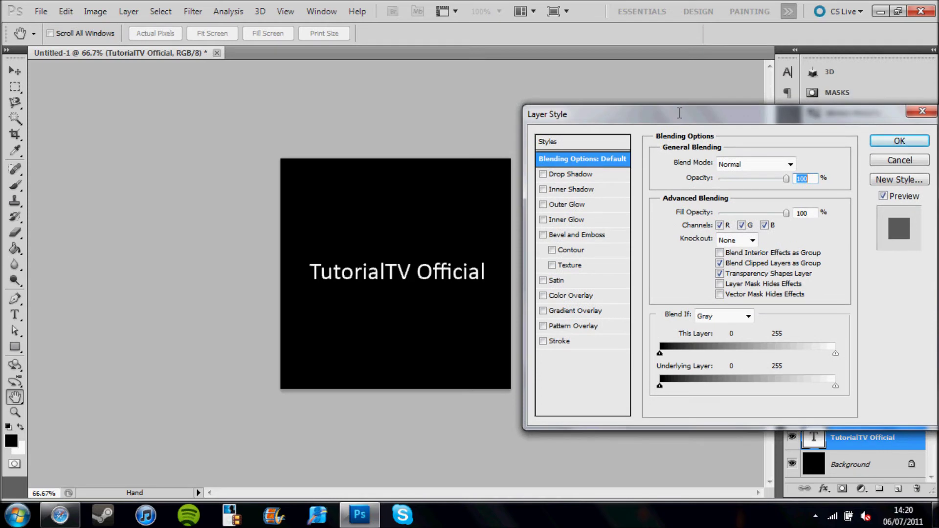
Enable Outer Glow with Opacity and Noise both set to 100%
click(543, 205)
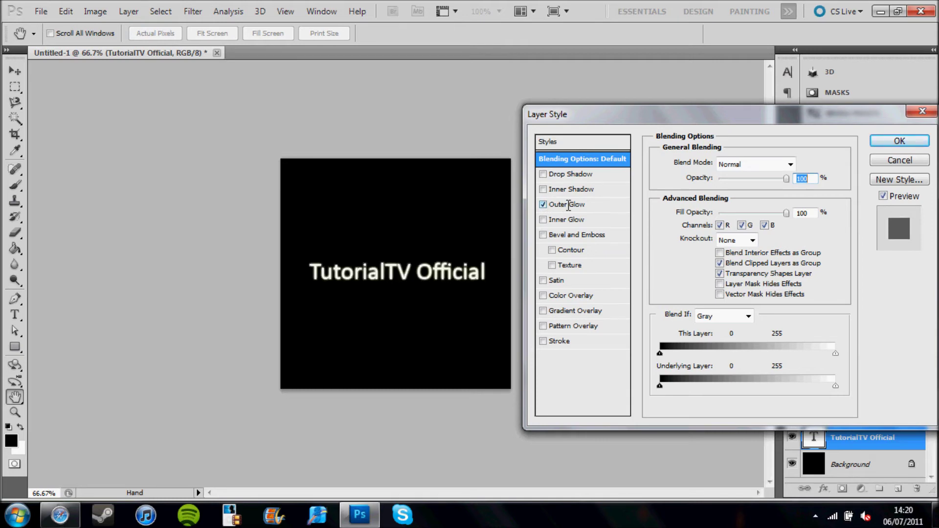
click(568, 205)
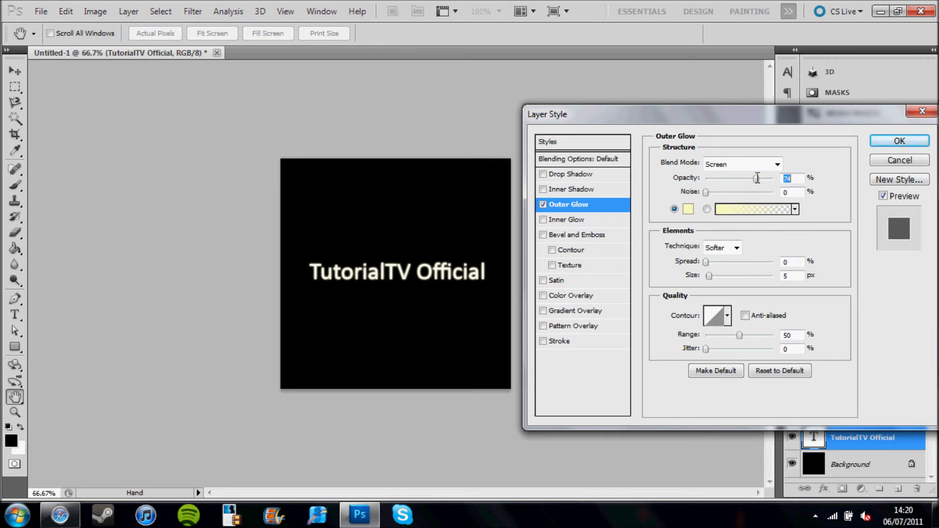
drag(757, 178, 783, 179)
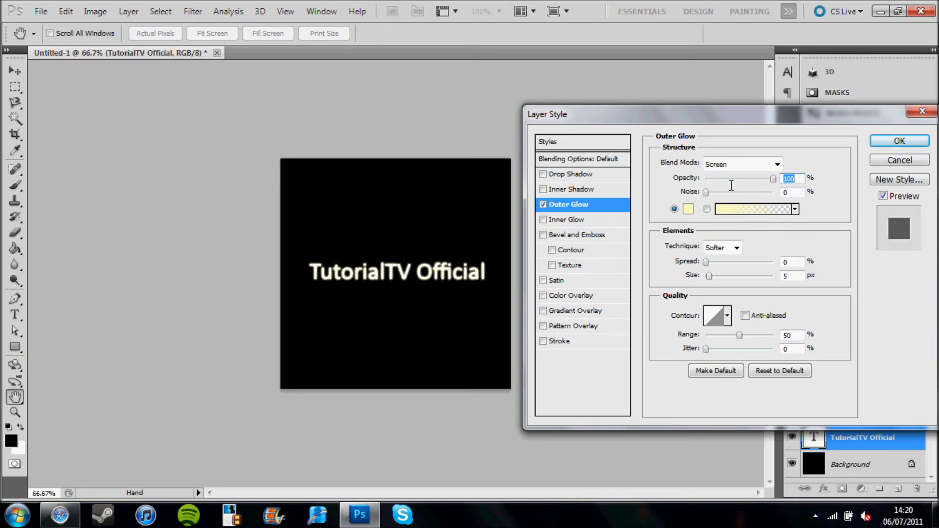
drag(706, 192, 775, 193)
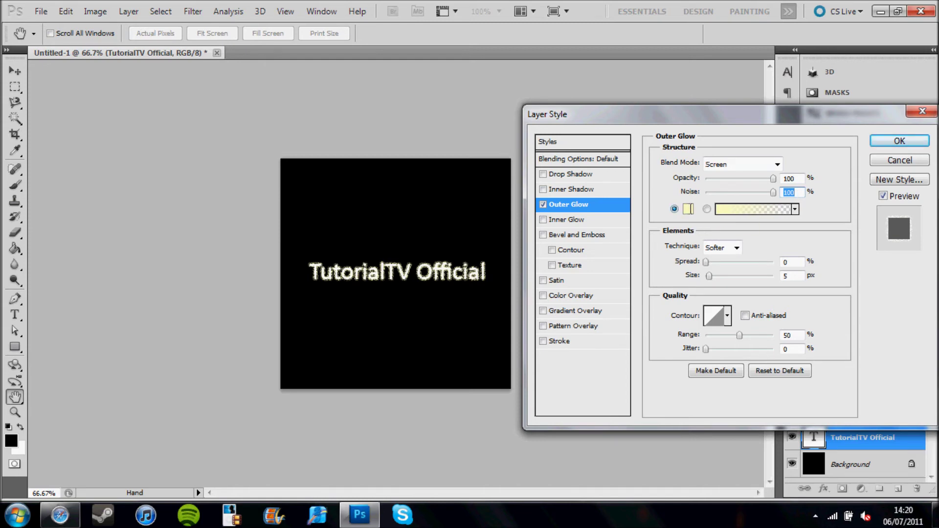
click(689, 209)
Pick the red eb3547 as the outer glow colour
drag(484, 123, 484, 122)
drag(418, 137, 428, 134)
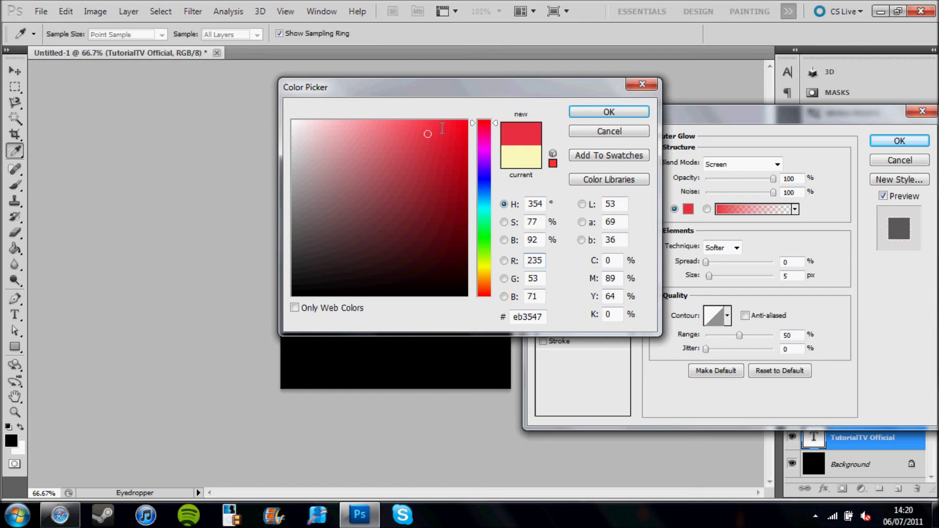
click(608, 112)
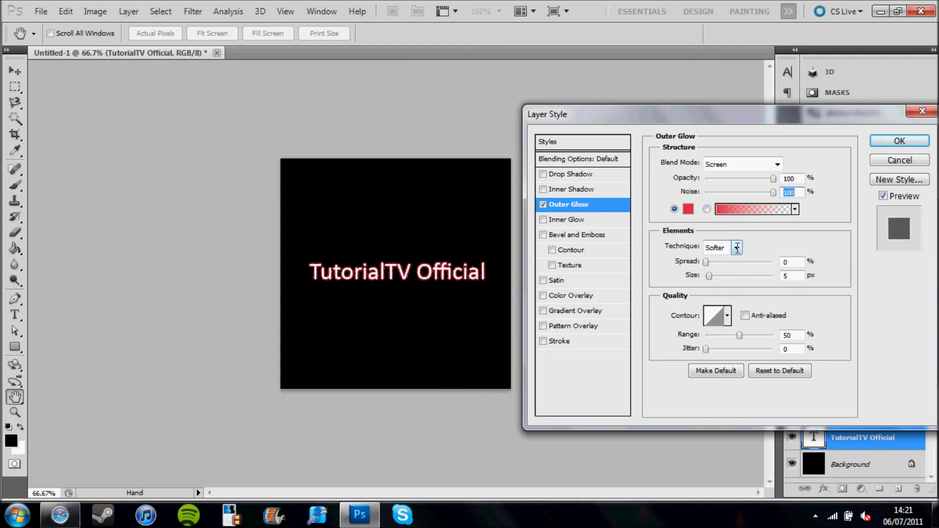
click(732, 248)
Set the glow technique to Precise, Spread to 100% and Size to about 21 px
click(725, 274)
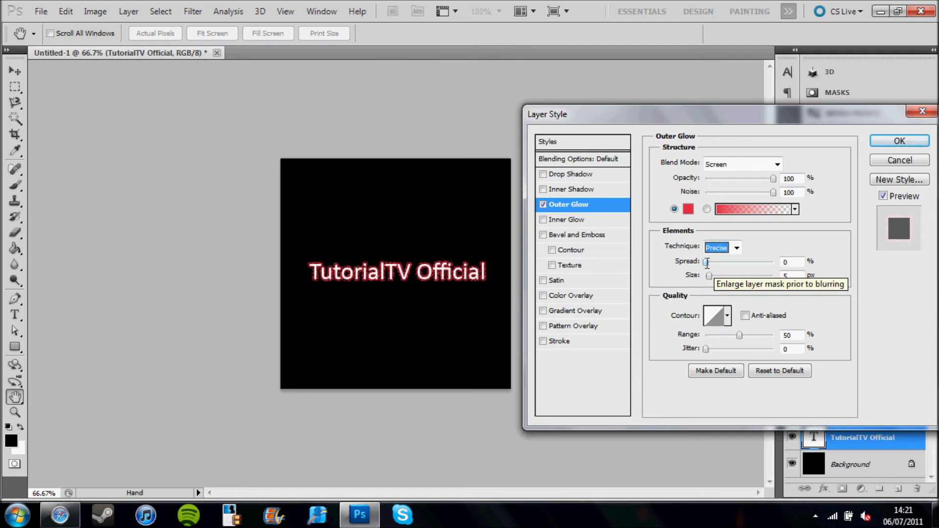
drag(707, 263, 774, 262)
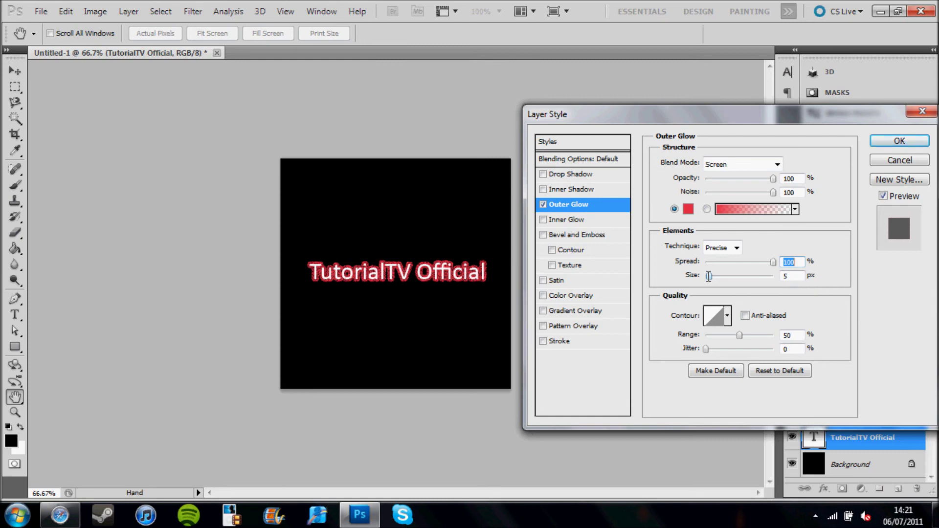
drag(708, 276, 711, 277)
mouse_move(713, 278)
mouse_down()
mouse_move(739, 280)
mouse_move(717, 280)
mouse_up()
click(799, 277)
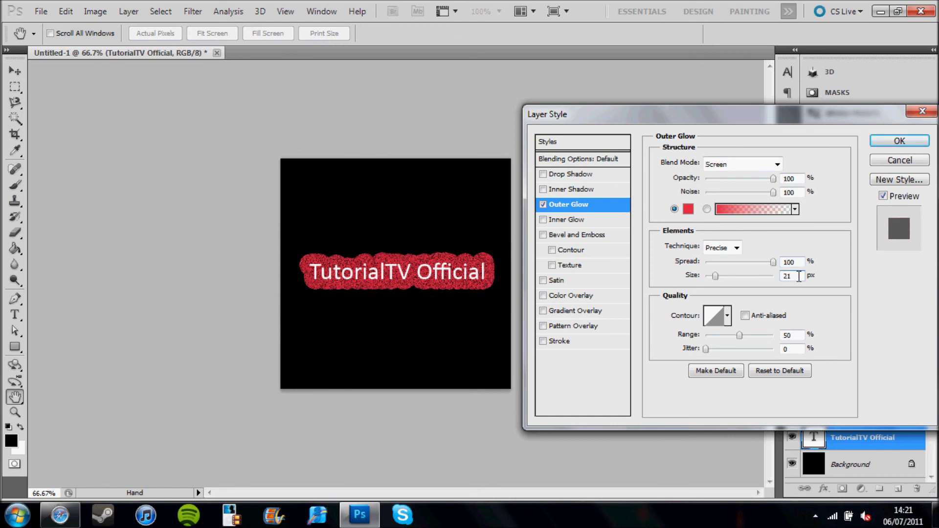
Change the Outer Glow Size value to exactly 20 px
key(BackSpace)
text(0)
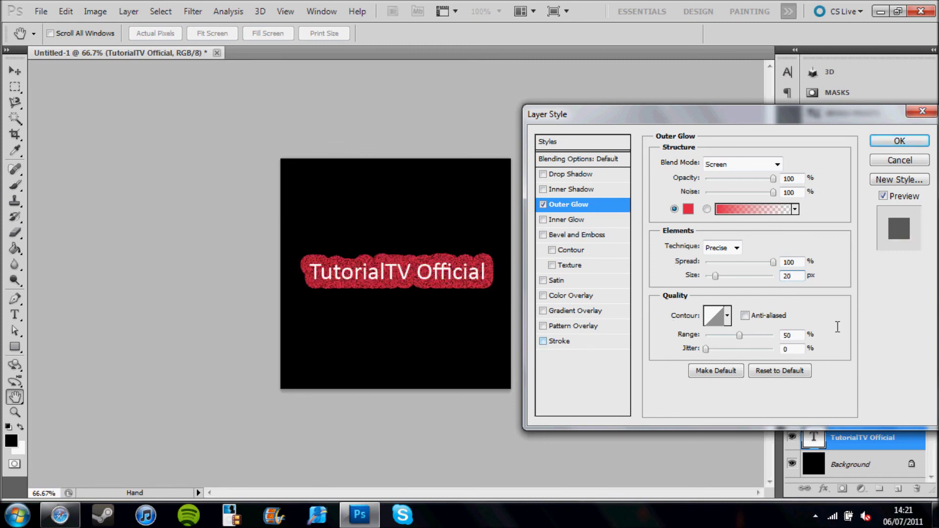